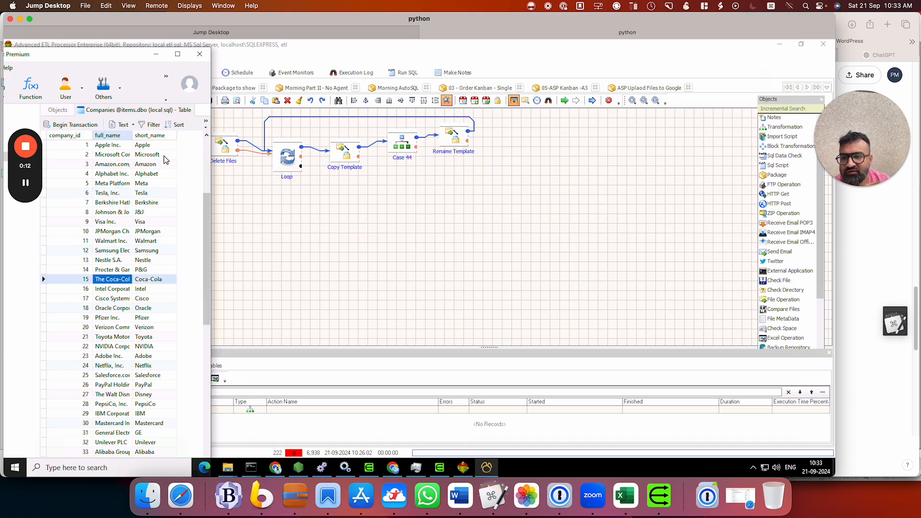
Look through the company records in the Companies table
{"action": "key", "text": "Down"}
{"action": "key", "text": "Down"}
{"action": "key", "text": "Down"}
{"action": "key", "text": "Down"}
{"action": "key", "text": "Down"}
{"action": "key", "text": "Down"}
{"action": "key", "text": "Down"}
{"action": "key", "text": "Down"}
{"action": "key", "text": "Down"}
{"action": "key", "text": "Down"}
{"action": "key", "text": "Down"}
{"action": "key", "text": "Down"}
{"action": "key", "text": "Down"}
{"action": "key", "text": "Down"}
{"action": "key", "text": "Down"}
{"action": "key", "text": "Down"}
{"action": "key", "text": "Down"}
{"action": "key", "text": "Down"}
{"action": "key", "text": "Down"}
{"action": "key", "text": "Down"}
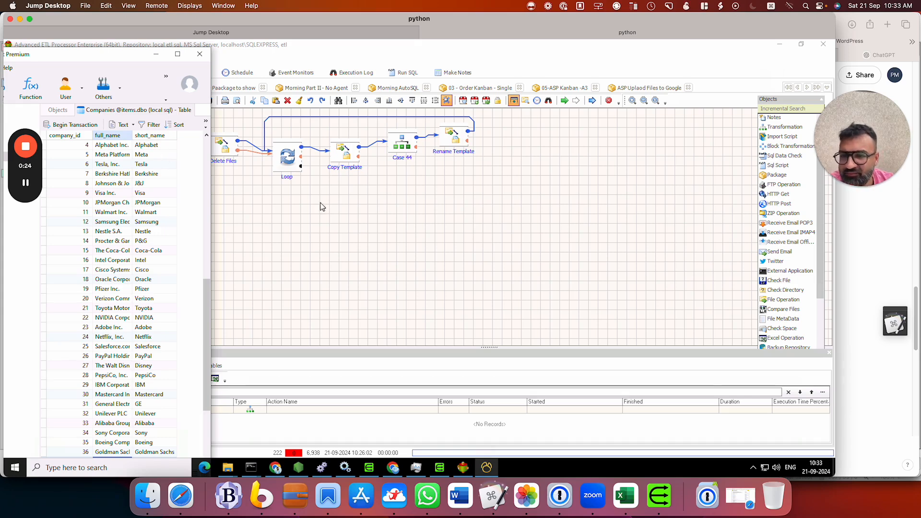
Switch to Advanced ETL Processor and create a transformation named "SQL TO CSV Daily" in the Try group of the Trials project
{"action": "left_click", "coordinate": [364, 205]}
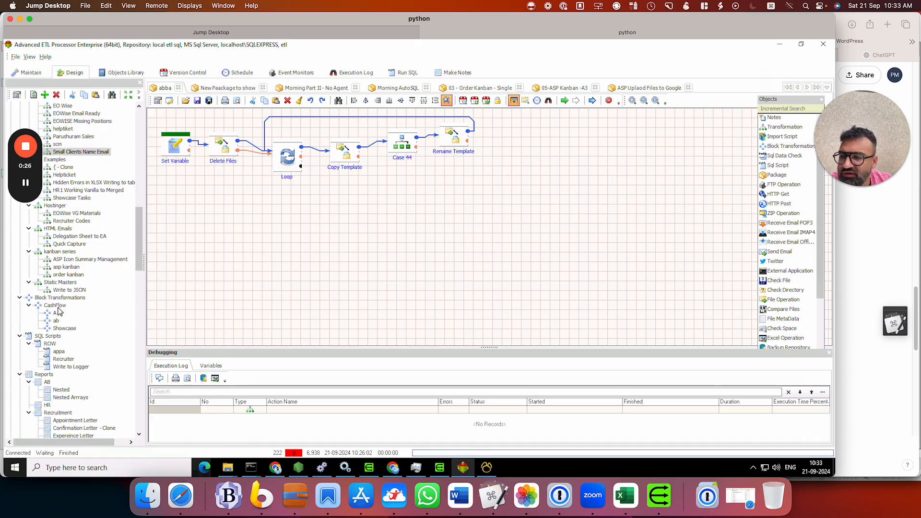
{"action": "scroll", "coordinate": [75, 313], "scroll_direction": "down", "scroll_amount": 15}
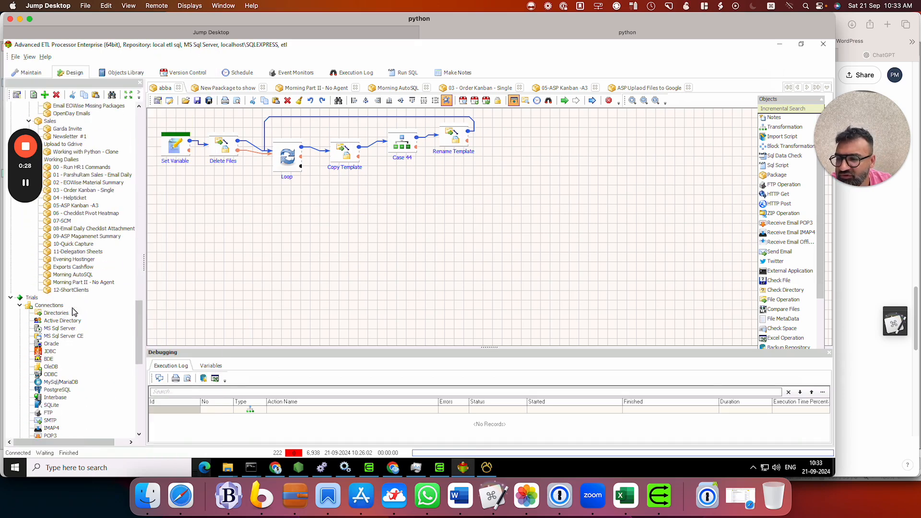
{"action": "right_click", "coordinate": [48, 266]}
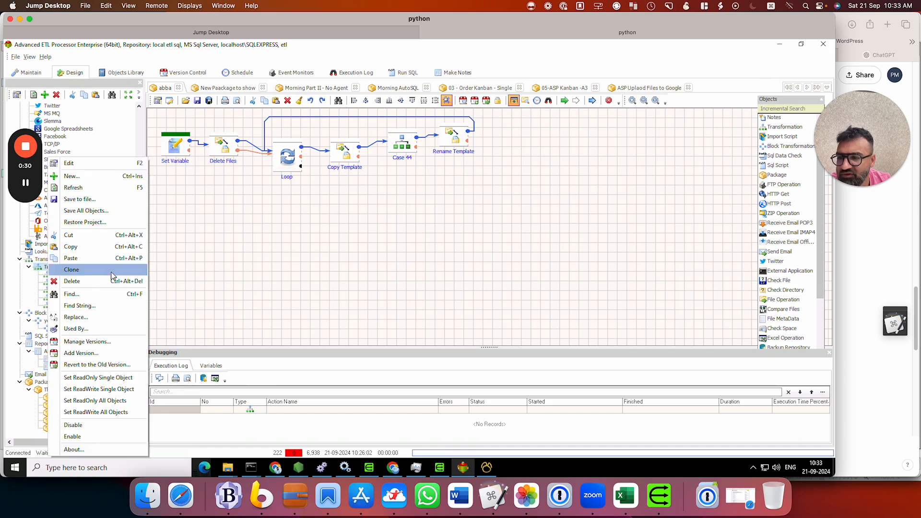
{"action": "left_click", "coordinate": [99, 176]}
{"action": "left_click", "coordinate": [417, 234]}
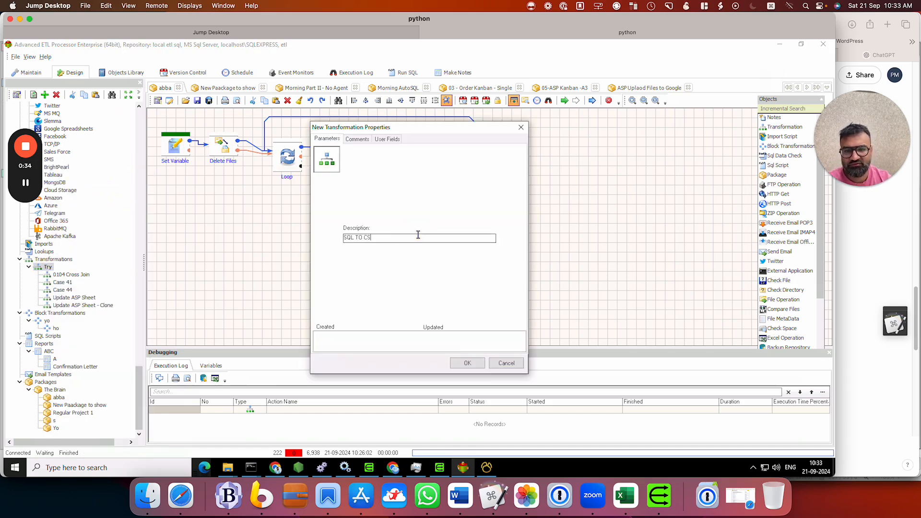
{"action": "key", "text": "Return"}
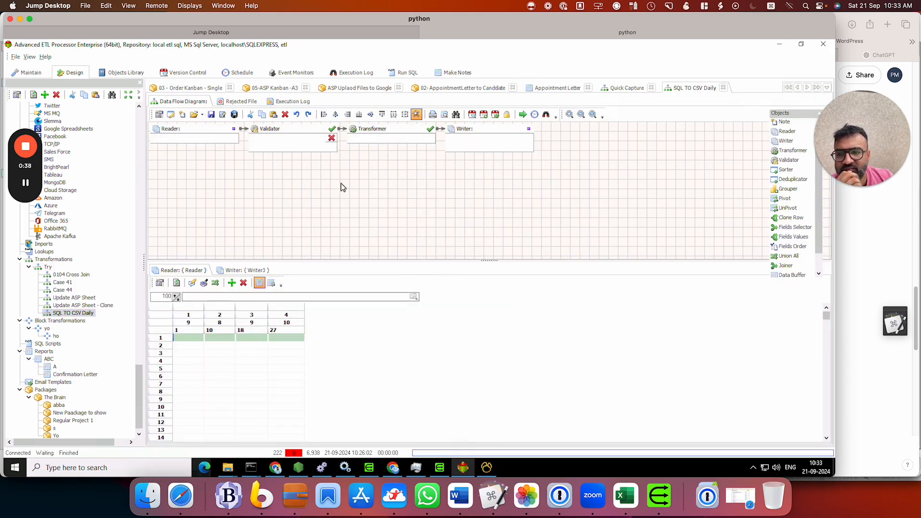
Set the Reader's data source to MS SQL Server, using the localhost\SQLEXPRESS connection to the items database
{"action": "double_click", "coordinate": [211, 138]}
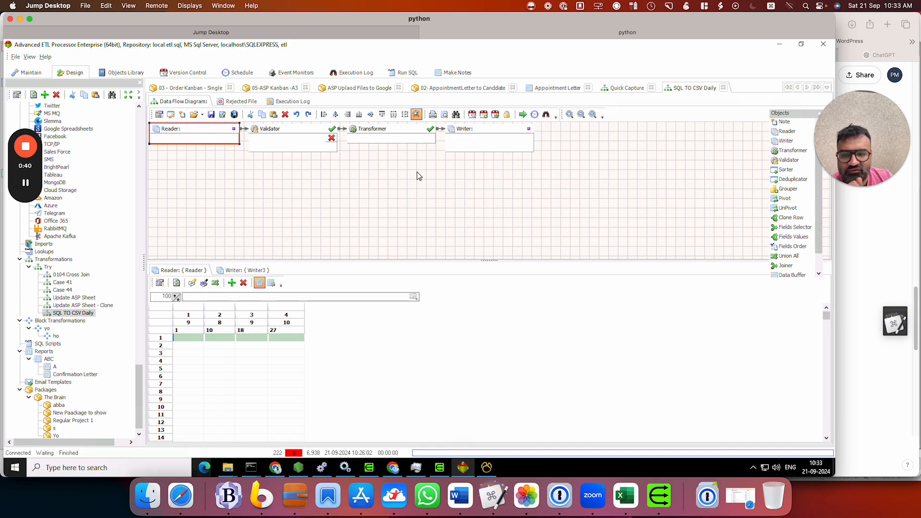
{"action": "left_click", "coordinate": [319, 307]}
{"action": "left_click", "coordinate": [449, 349]}
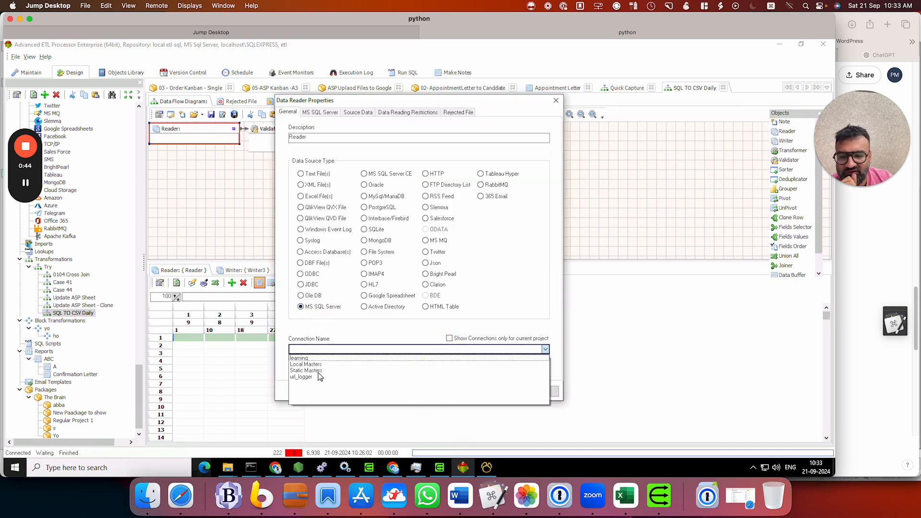
{"action": "left_click", "coordinate": [315, 373]}
{"action": "left_click", "coordinate": [318, 113]}
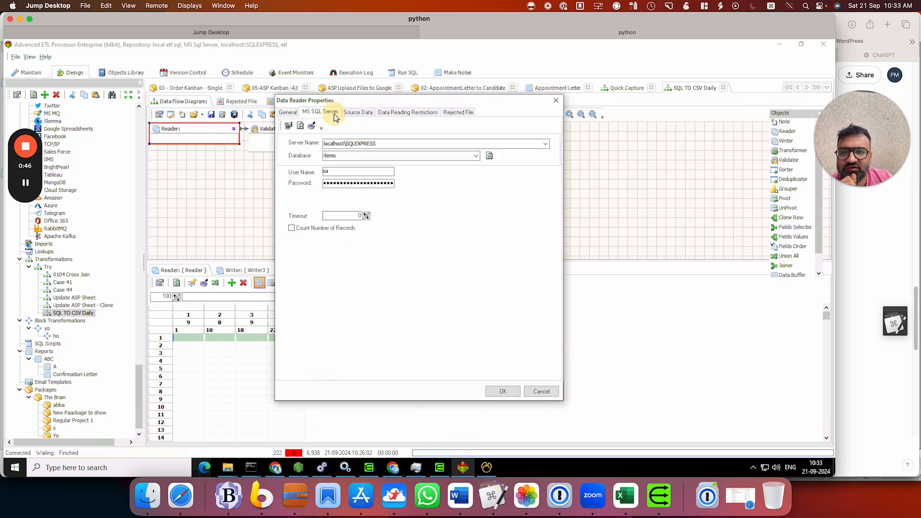
Load the database's table list and set [items].[dbo].[Companies] as the Reader's source table
{"action": "left_click", "coordinate": [358, 112]}
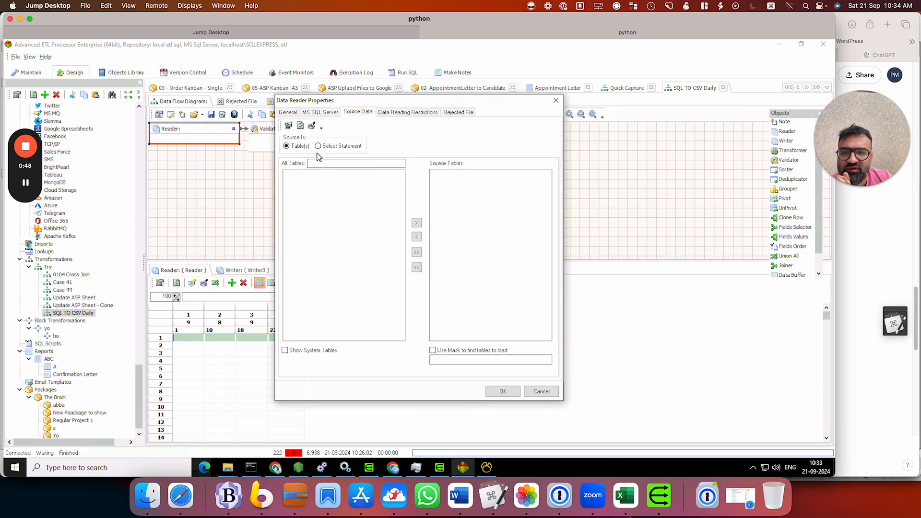
{"action": "left_click", "coordinate": [301, 126]}
{"action": "left_click", "coordinate": [491, 268]}
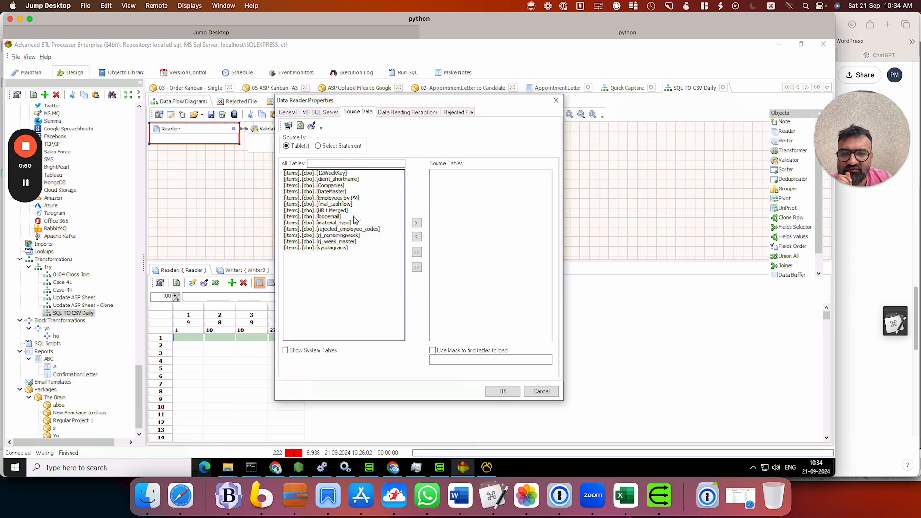
{"action": "left_click", "coordinate": [331, 185]}
{"action": "left_click", "coordinate": [417, 223]}
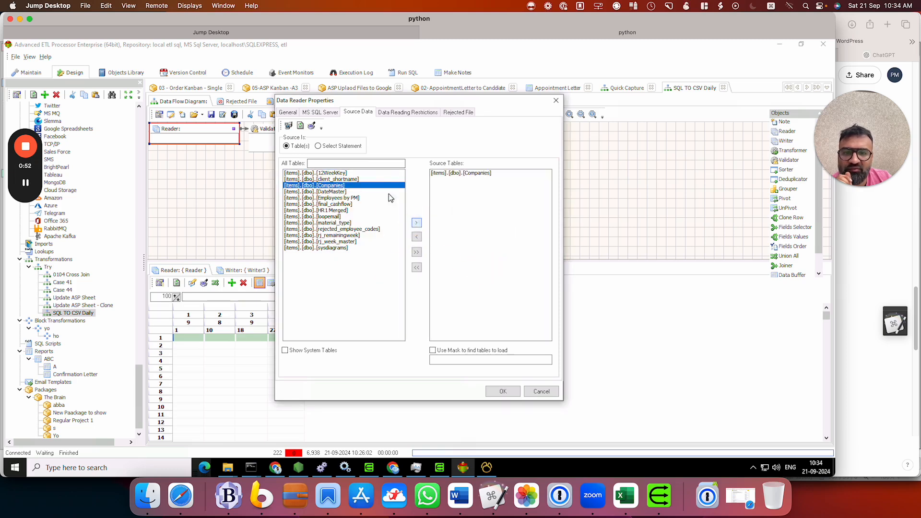
{"action": "left_click", "coordinate": [503, 392]}
Delete the Validator from the data flow diagram
{"action": "left_click", "coordinate": [288, 135]}
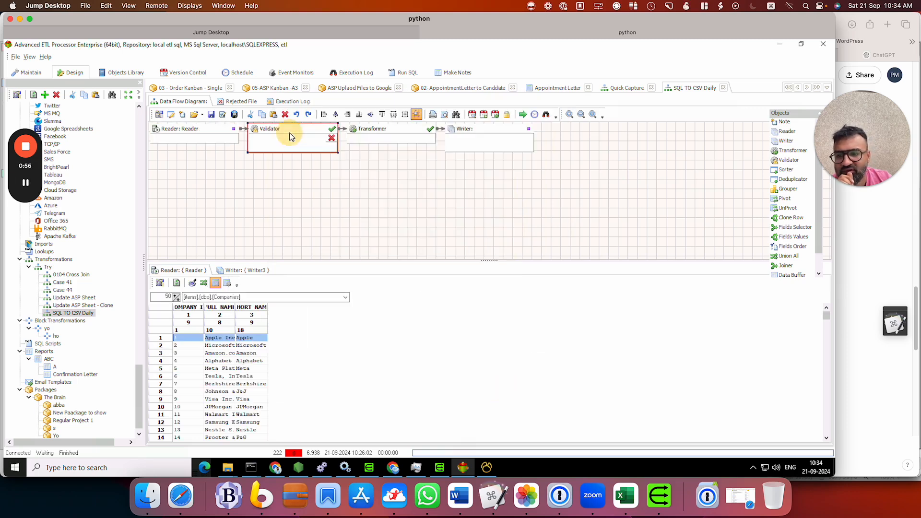
{"action": "right_click", "coordinate": [290, 135]}
{"action": "left_click", "coordinate": [316, 197]}
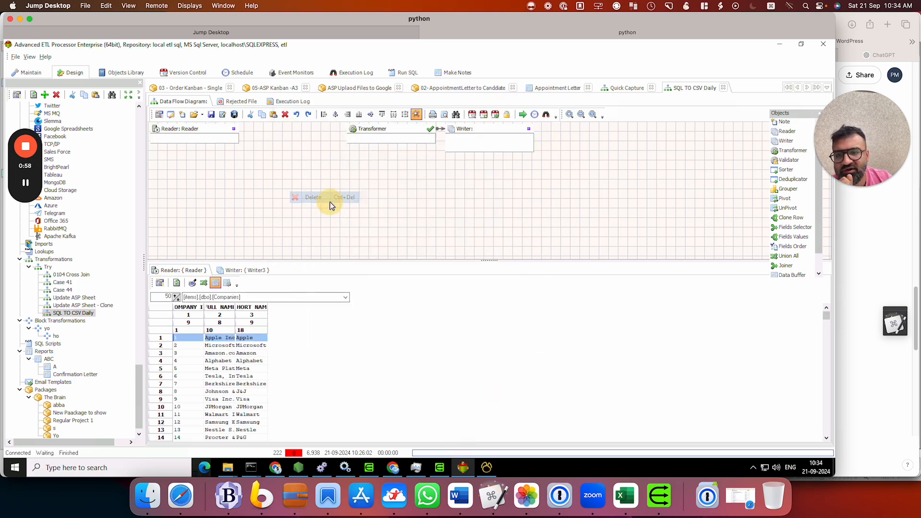
Set the Writer to output a text file through the KBIAutomation connection, named dailySQLdata.csv in the emails folder
{"action": "left_click", "coordinate": [477, 132]}
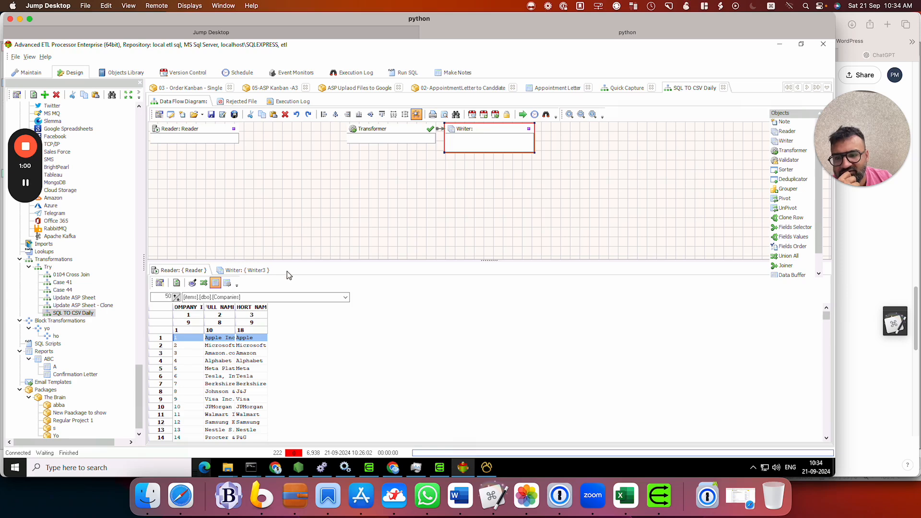
{"action": "double_click", "coordinate": [456, 133]}
{"action": "left_click", "coordinate": [344, 353]}
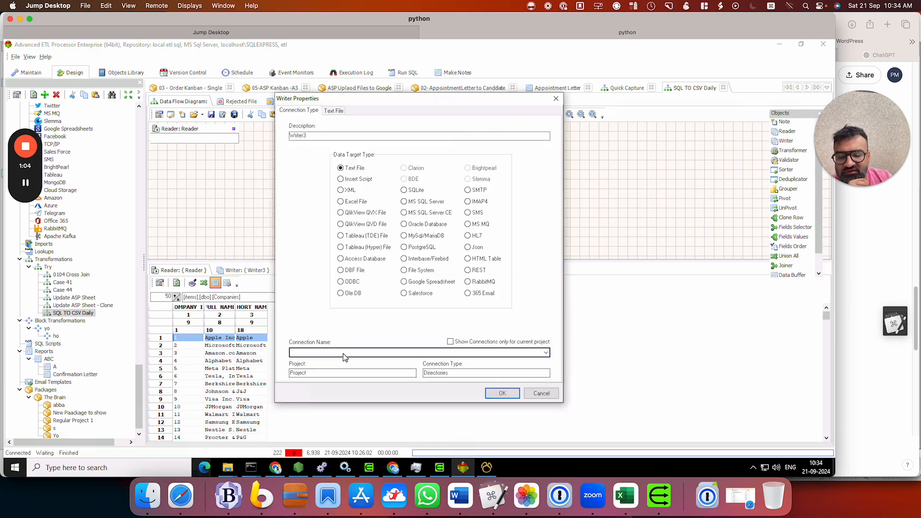
{"action": "left_click", "coordinate": [339, 380]}
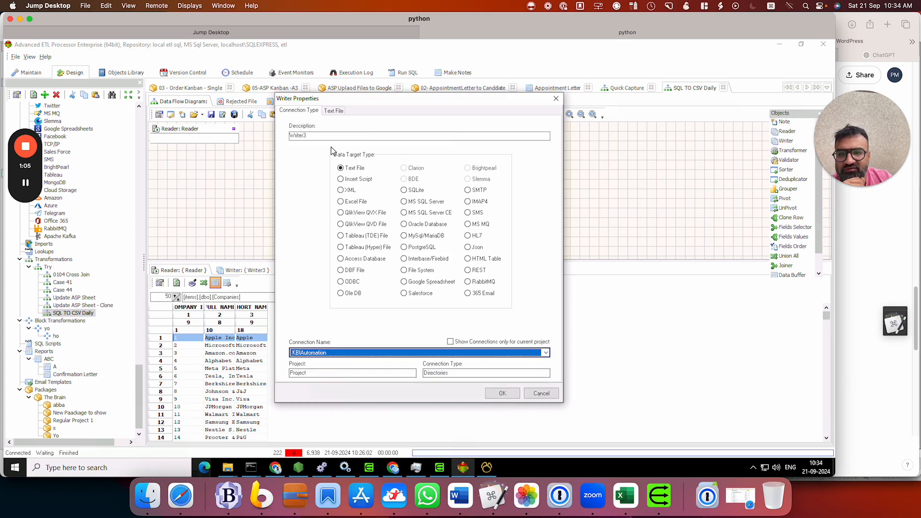
{"action": "left_click", "coordinate": [334, 111]}
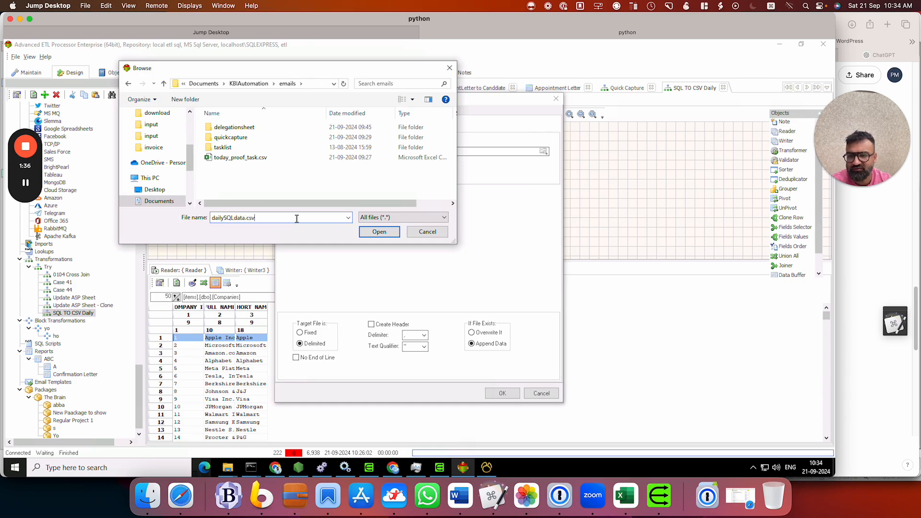
{"action": "left_click", "coordinate": [379, 232]}
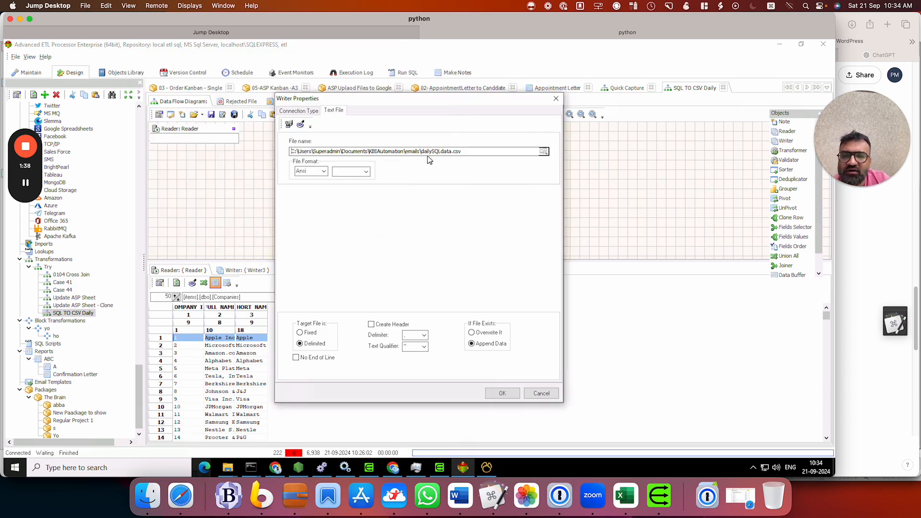
Set the output file to UTF-8 with CR+LF line endings, create a header, and overwrite the file if it exists
{"action": "left_click", "coordinate": [315, 172]}
{"action": "left_click", "coordinate": [311, 185]}
{"action": "left_click", "coordinate": [365, 173]}
{"action": "left_click", "coordinate": [360, 187]}
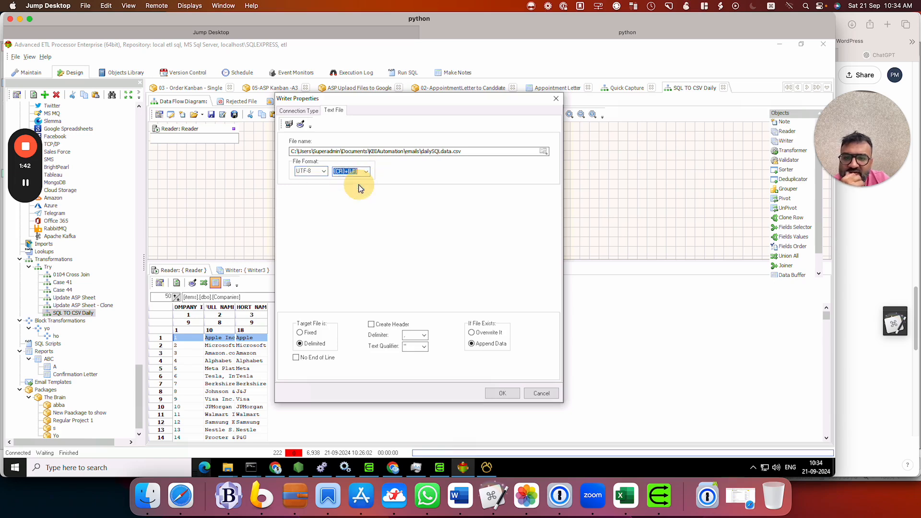
{"action": "left_click", "coordinate": [391, 325]}
{"action": "left_click", "coordinate": [482, 332]}
{"action": "left_click", "coordinate": [502, 393]}
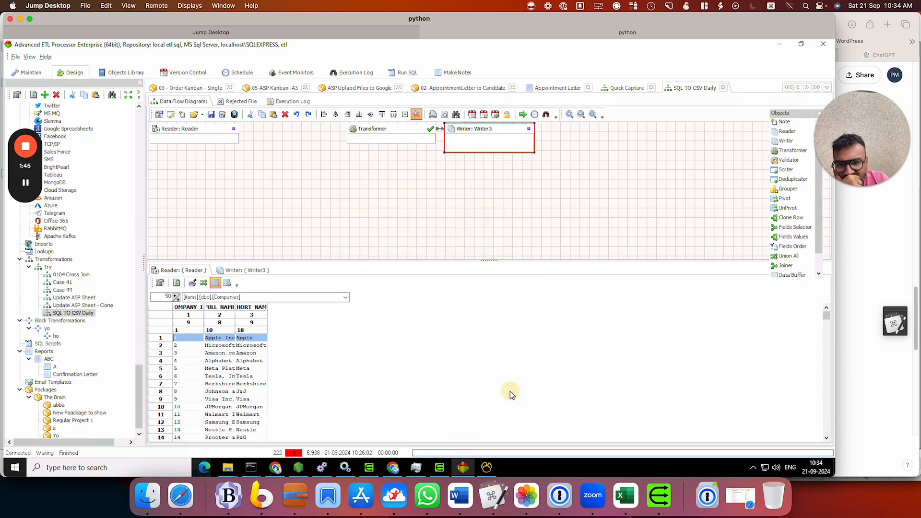
Connect the Reader to the Transformer and check the Transformer's source and target fields
{"action": "left_click", "coordinate": [385, 128]}
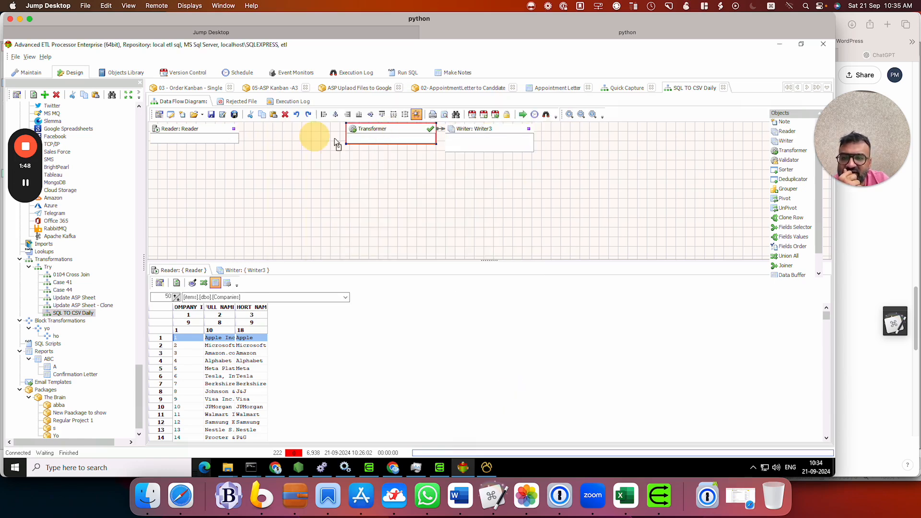
{"action": "left_click_drag", "start_coordinate": [362, 135], "coordinate": [355, 132]}
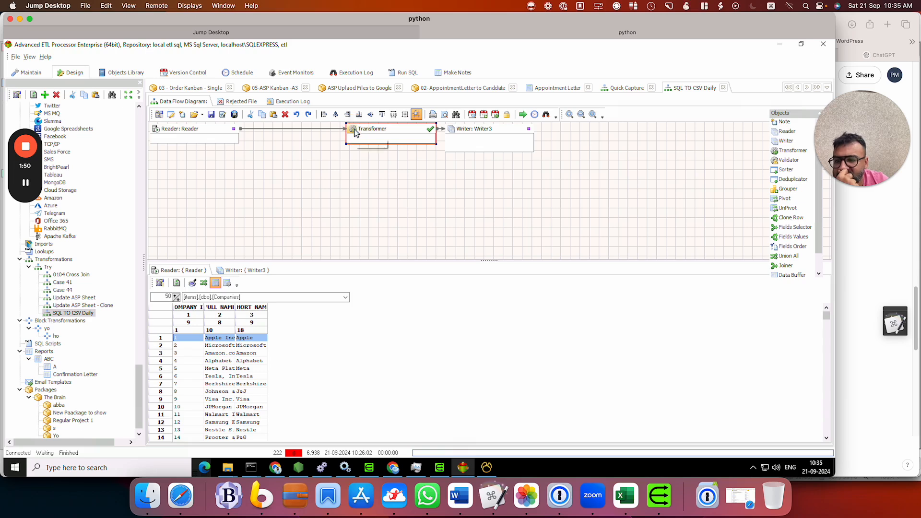
{"action": "double_click", "coordinate": [367, 128]}
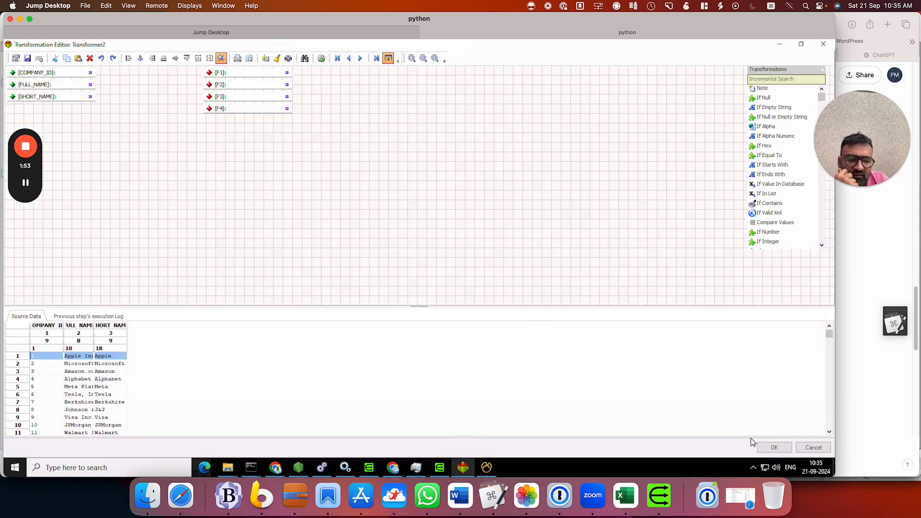
{"action": "left_click", "coordinate": [812, 448]}
Copy the Reader's fields to Writer3
{"action": "left_click", "coordinate": [482, 132]}
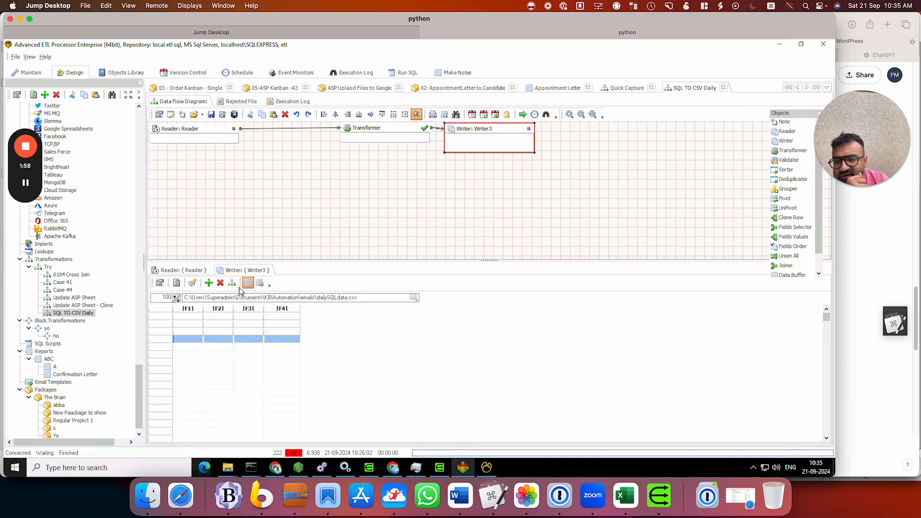
{"action": "left_click", "coordinate": [232, 283]}
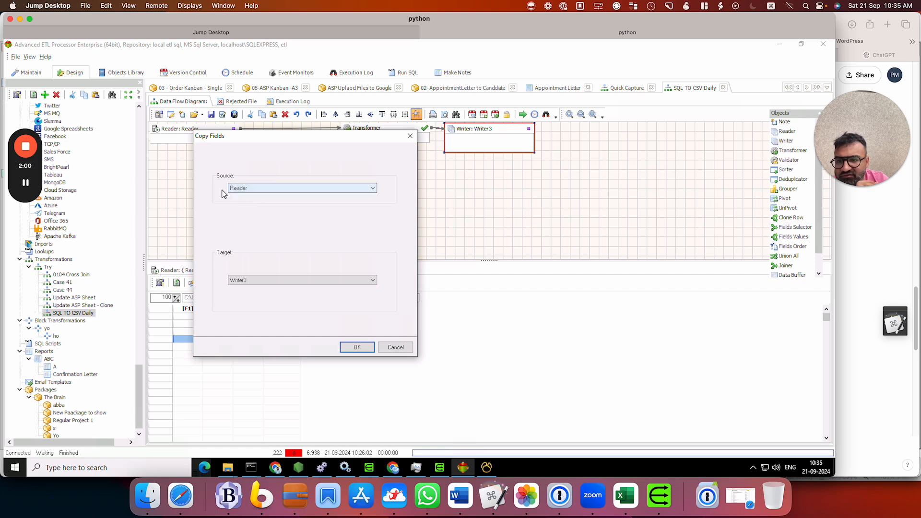
{"action": "left_click", "coordinate": [349, 346]}
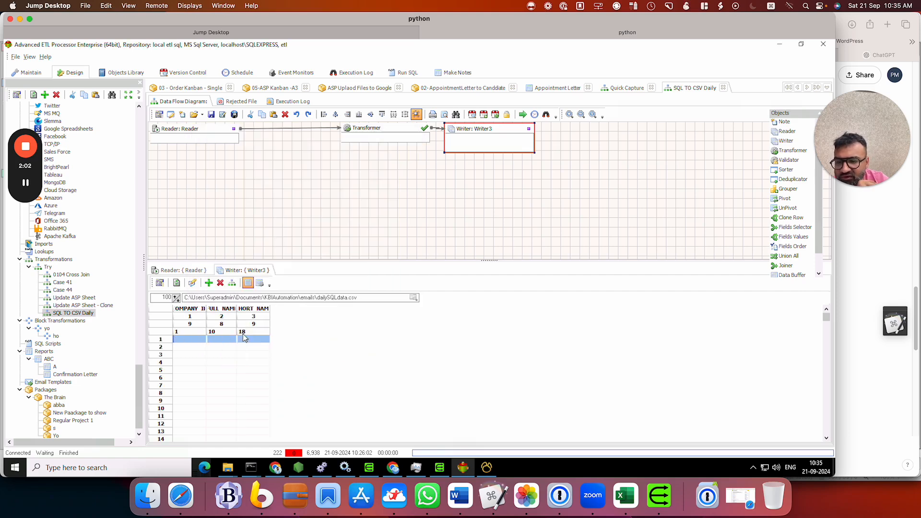
Map COMPANY_ID, FULL_NAME and SHORT_NAME in the Transformer to the output fields of the same names
{"action": "double_click", "coordinate": [379, 133]}
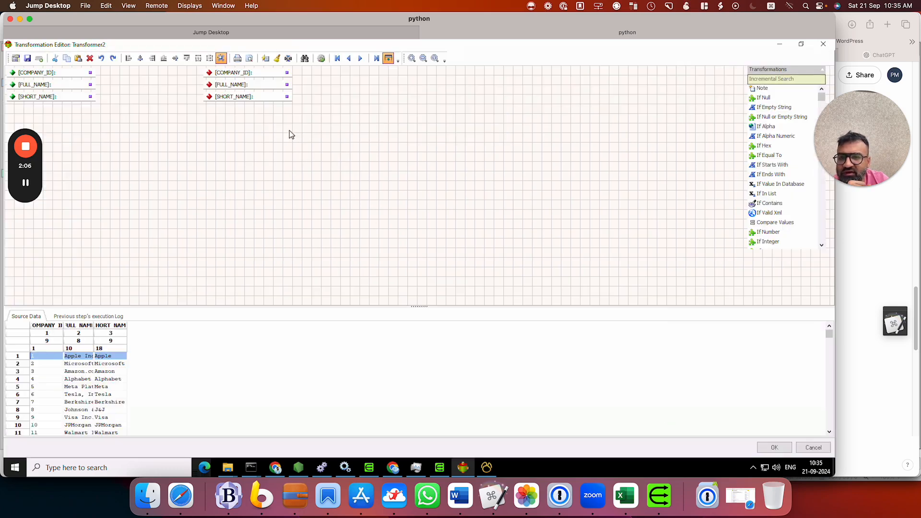
{"action": "left_click_drag", "start_coordinate": [90, 73], "coordinate": [209, 73]}
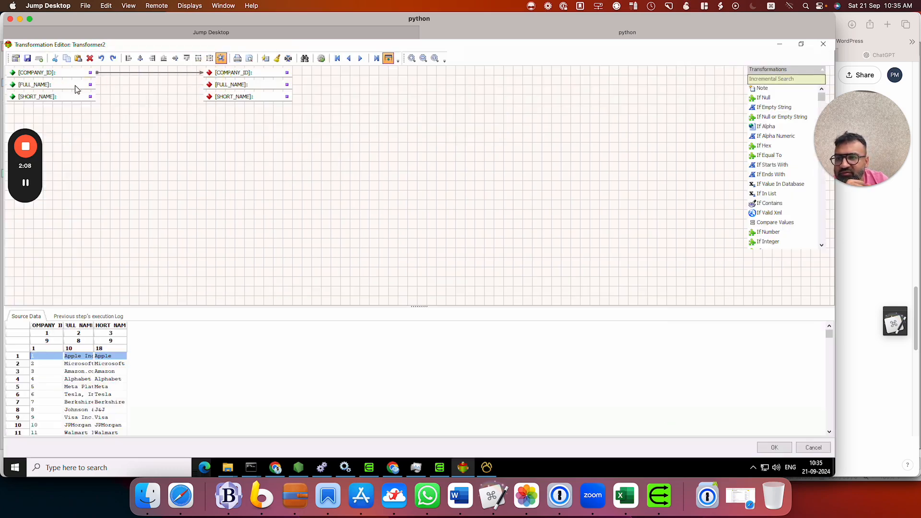
{"action": "left_click_drag", "start_coordinate": [90, 86], "coordinate": [209, 84]}
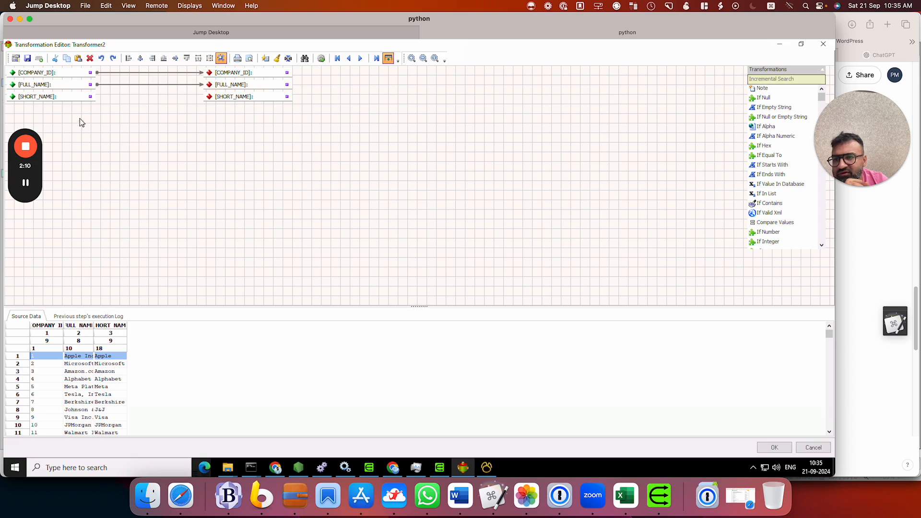
{"action": "left_click_drag", "start_coordinate": [90, 97], "coordinate": [210, 96]}
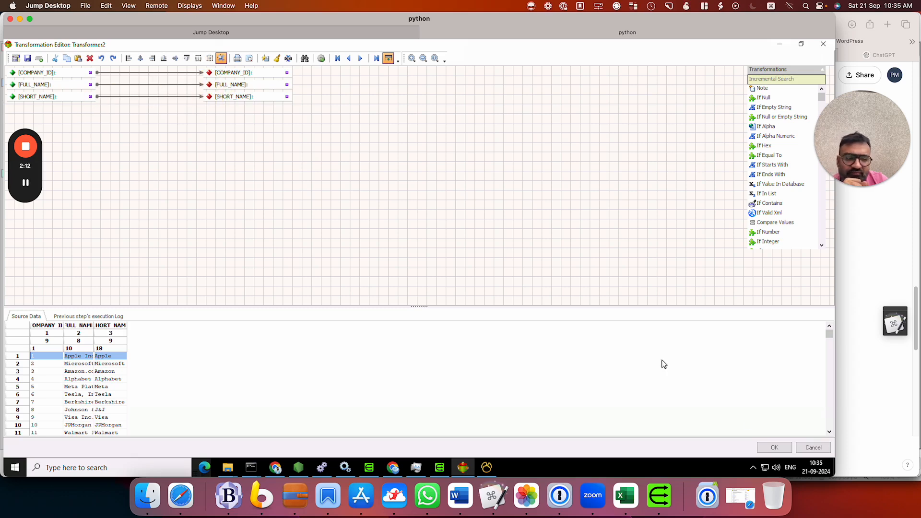
{"action": "left_click", "coordinate": [775, 447]}
Run the transformation and reload the Writer's preview to check the records written to dailySQLdata.csv
{"action": "left_click", "coordinate": [523, 114]}
{"action": "left_click", "coordinate": [455, 142]}
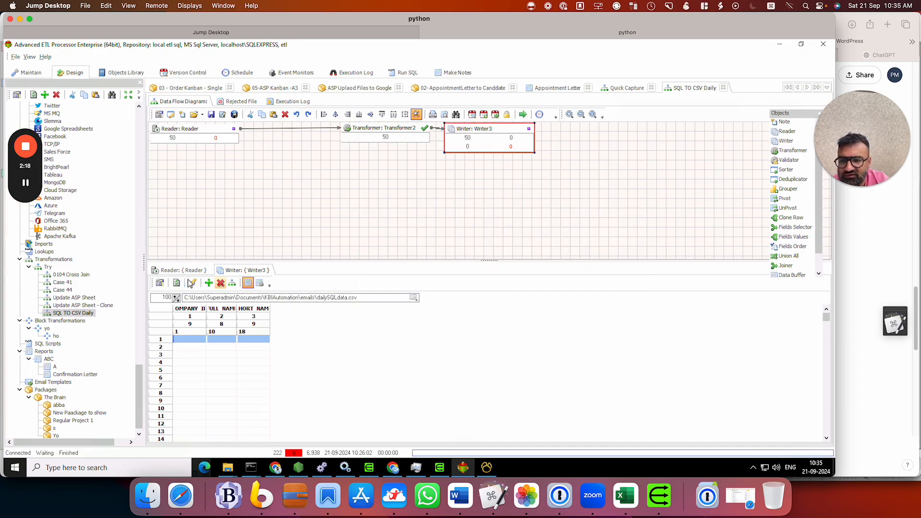
{"action": "left_click", "coordinate": [176, 282]}
{"action": "scroll", "coordinate": [211, 374], "scroll_direction": "down", "scroll_amount": 20}
{"action": "scroll", "coordinate": [248, 374], "scroll_direction": "up", "scroll_amount": 10}
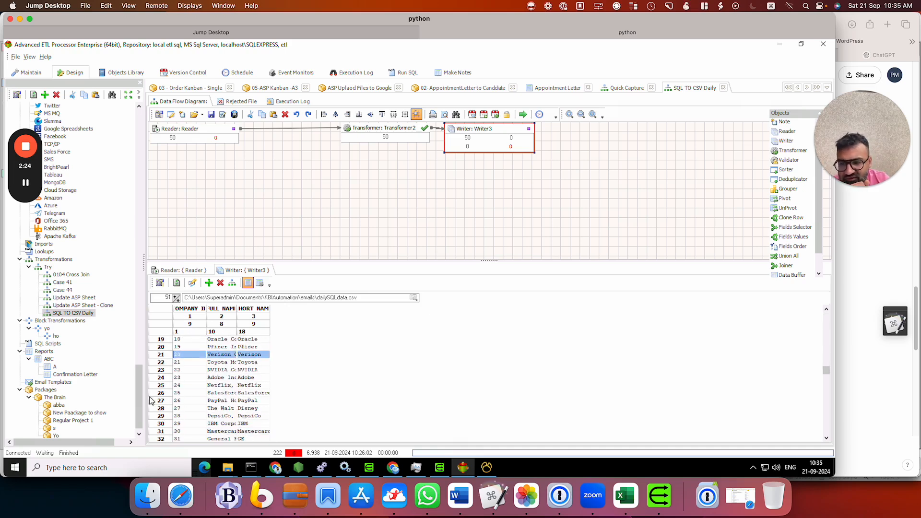
Create a new package named Send File Daily in The Brain package group
{"action": "scroll", "coordinate": [106, 390], "scroll_direction": "down", "scroll_amount": 1}
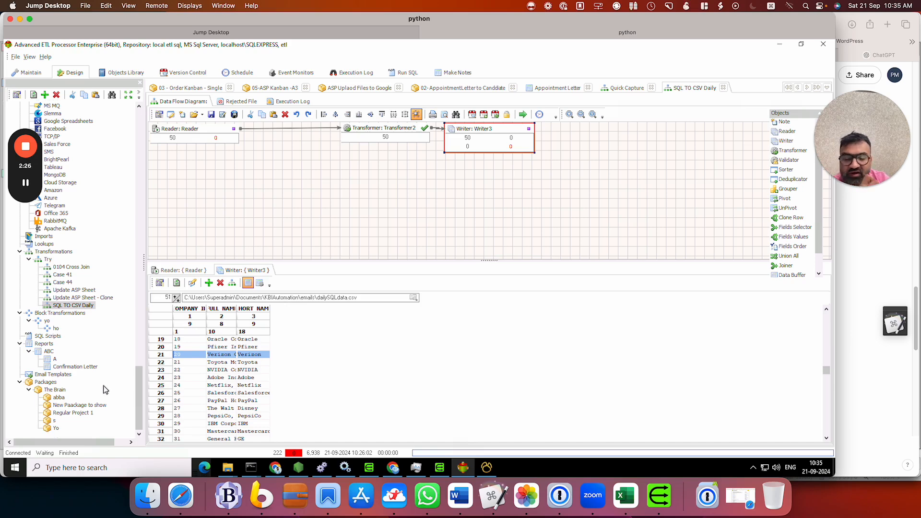
{"action": "right_click", "coordinate": [55, 390]}
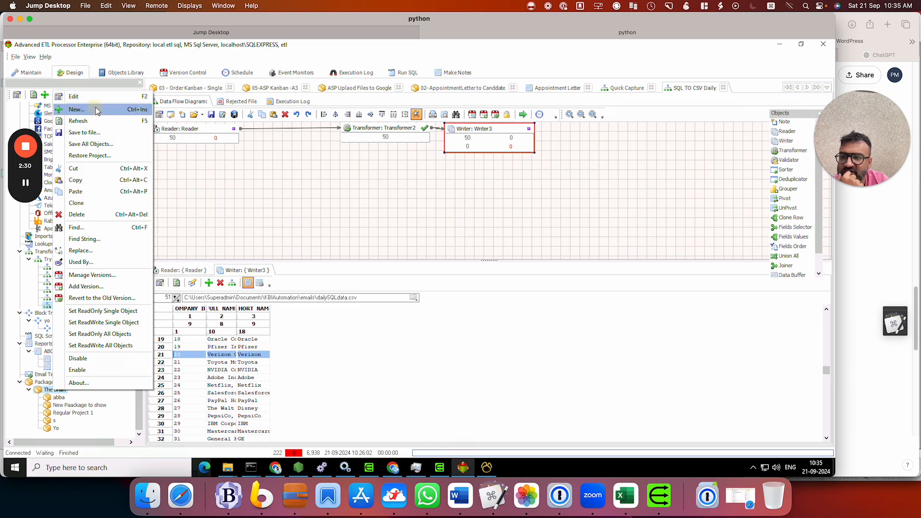
{"action": "left_click", "coordinate": [139, 110]}
{"action": "left_click", "coordinate": [395, 242]}
{"action": "type", "text": "Send Fi"}
{"action": "type", "text": "le Data"}
{"action": "left_click", "coordinate": [462, 363]}
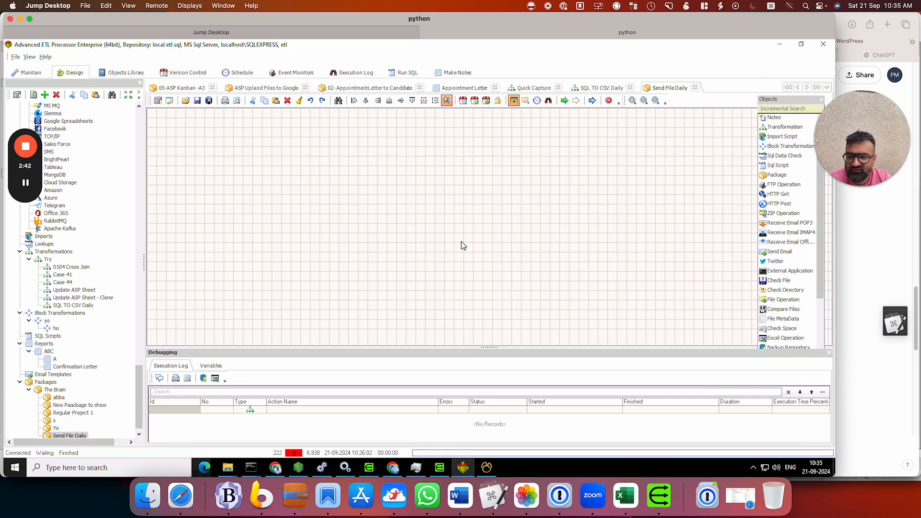
Place the SQL TO CSV Daily transformation and a Send Email action in the package and link the transformation to the email
{"action": "left_click_drag", "start_coordinate": [80, 306], "coordinate": [231, 194]}
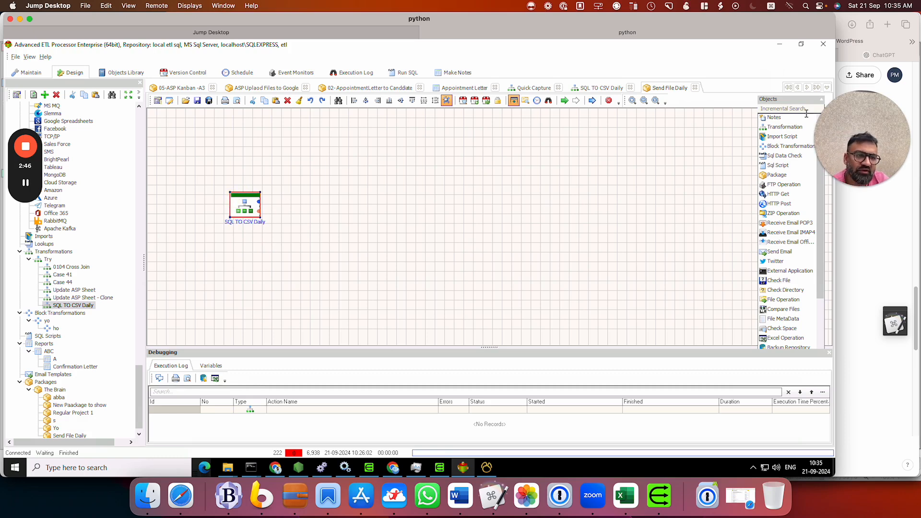
{"action": "left_click", "coordinate": [791, 109]}
{"action": "type", "text": "send"}
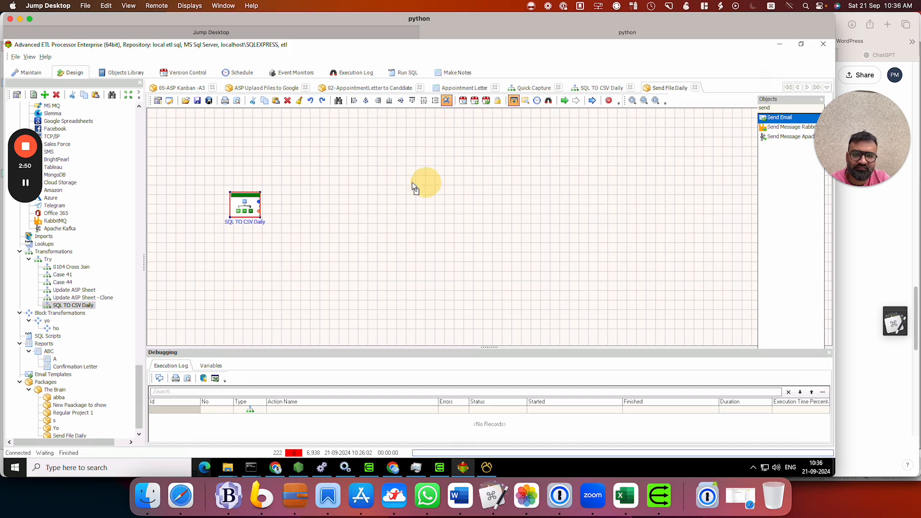
{"action": "left_click", "coordinate": [317, 192]}
{"action": "left_click_drag", "start_coordinate": [259, 201], "coordinate": [324, 202]}
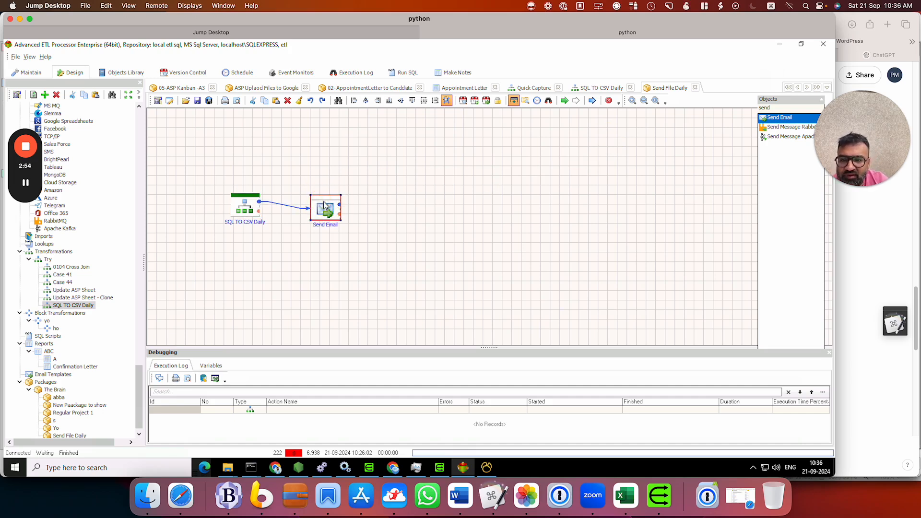
Write the Send Email action's message as "Der XYZ," followed by "Please find your files attached." on a new line
{"action": "double_click", "coordinate": [339, 210]}
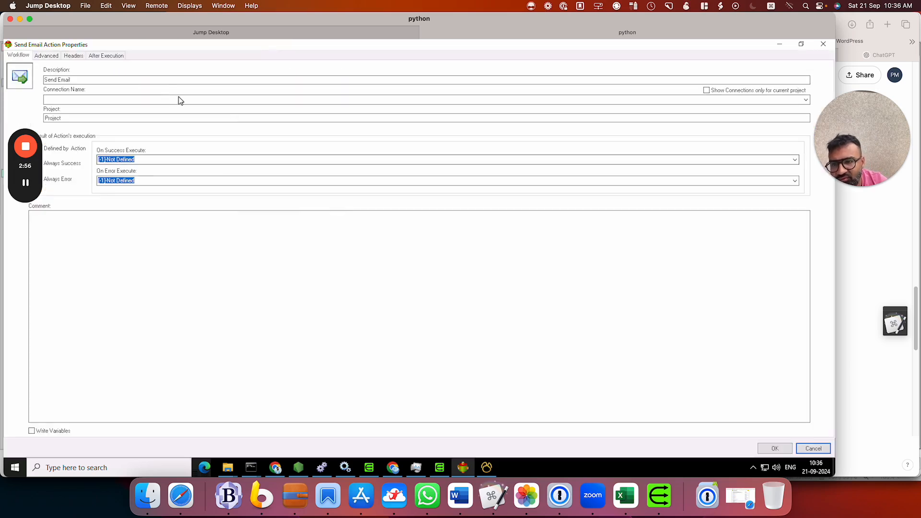
{"action": "left_click", "coordinate": [47, 56]}
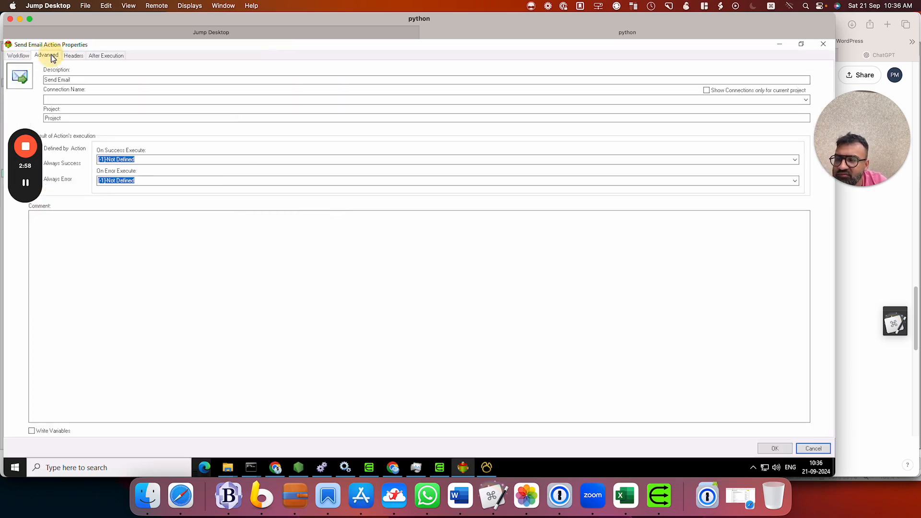
{"action": "left_click", "coordinate": [59, 189]}
{"action": "left_click_drag", "start_coordinate": [26, 168], "coordinate": [850, 231]}
{"action": "left_click", "coordinate": [35, 190]}
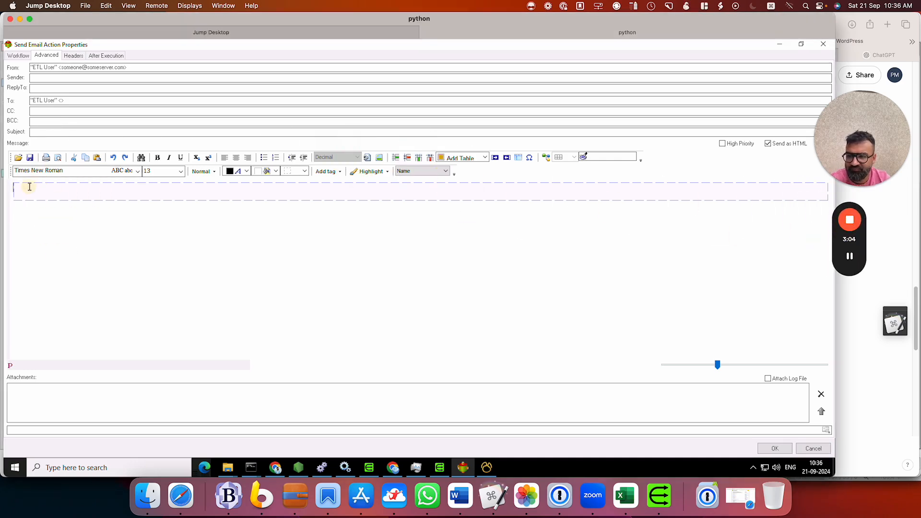
{"action": "type", "text": "Der XYZ,"}
{"action": "key", "text": "Return"}
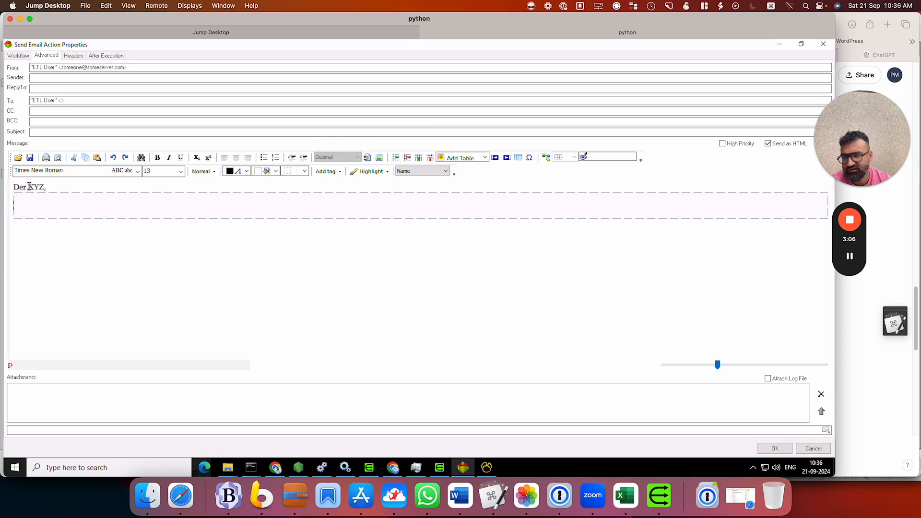
{"action": "type", "text": "Please find your file"}
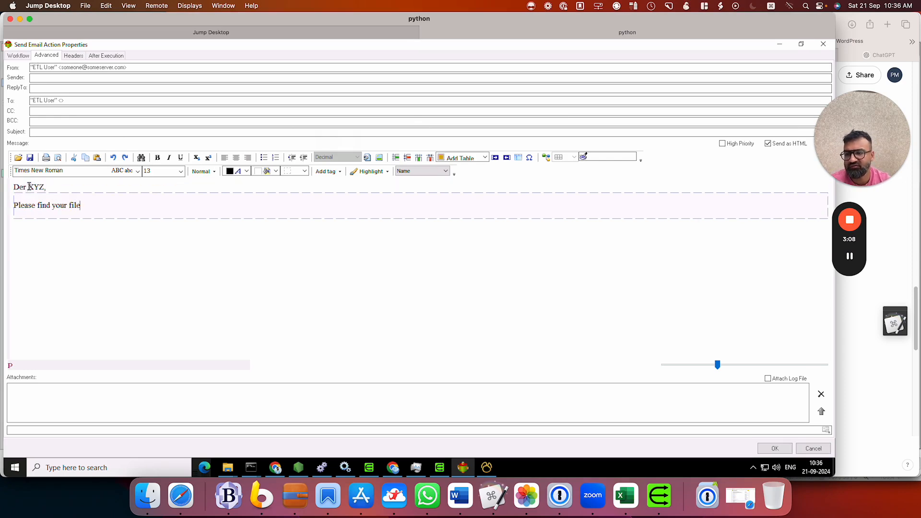
{"action": "type", "text": "s attached."}
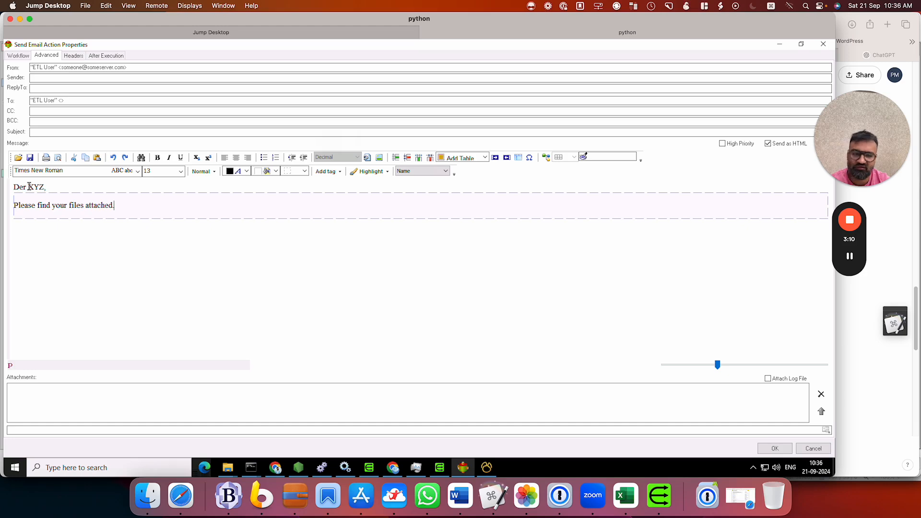
Attach dailySQLdata.csv from the emails folder, enter a subject beginning "Find your CSV files", and accept the email settings
{"action": "left_click", "coordinate": [826, 430]}
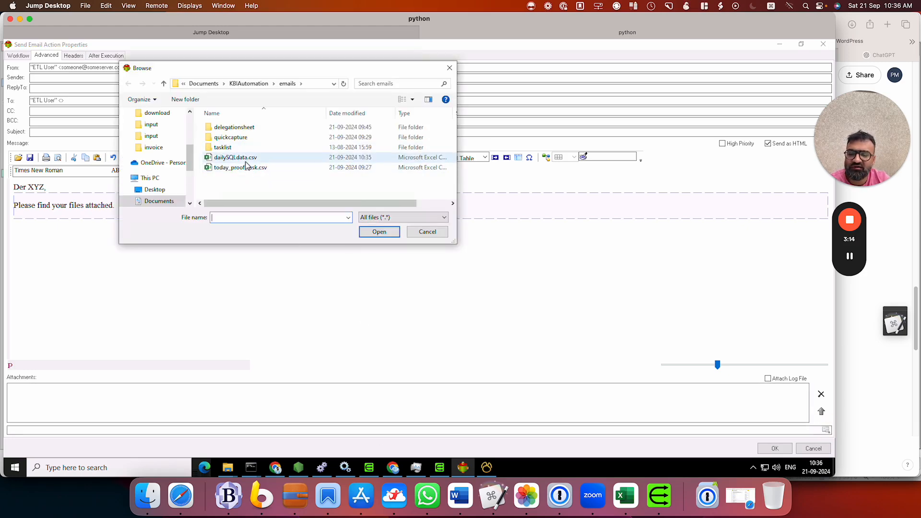
{"action": "double_click", "coordinate": [247, 165]}
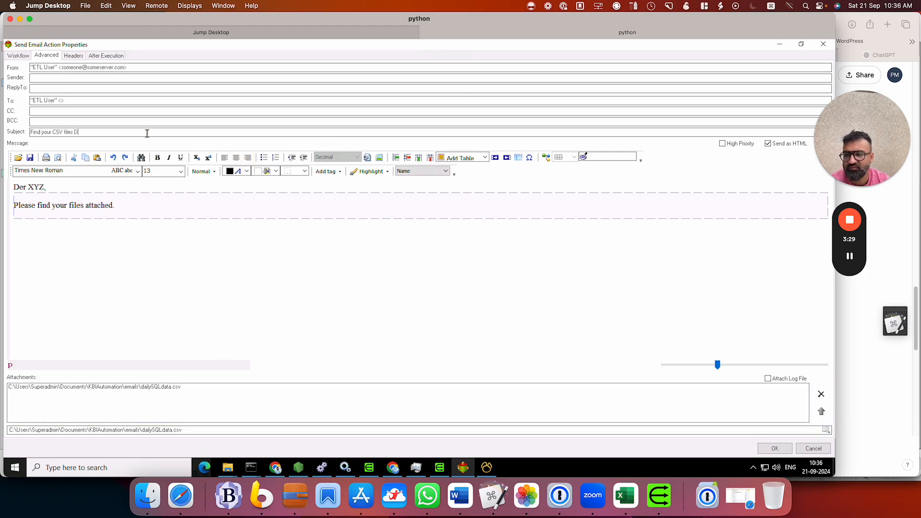
{"action": "left_click", "coordinate": [775, 448]}
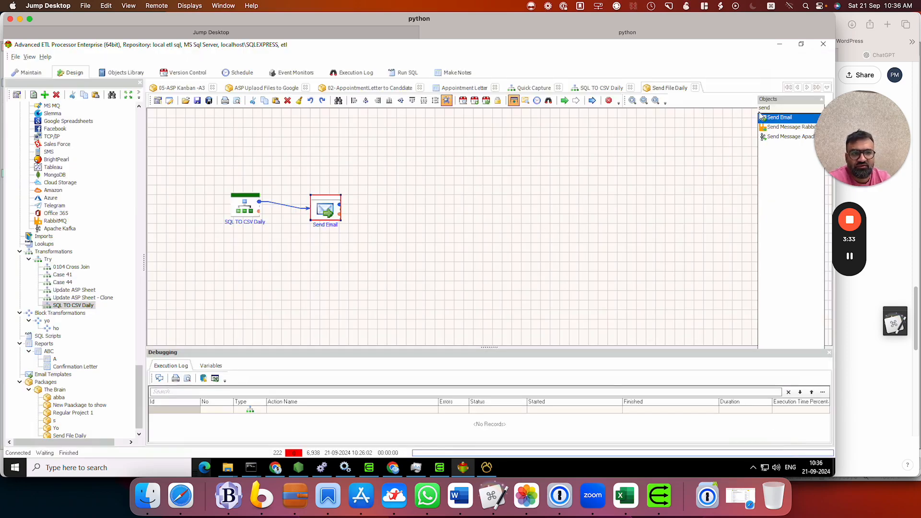
Add a Check Date action ahead of the SQL TO CSV Daily transformation and link it to the transformation
{"action": "double_click", "coordinate": [775, 109]}
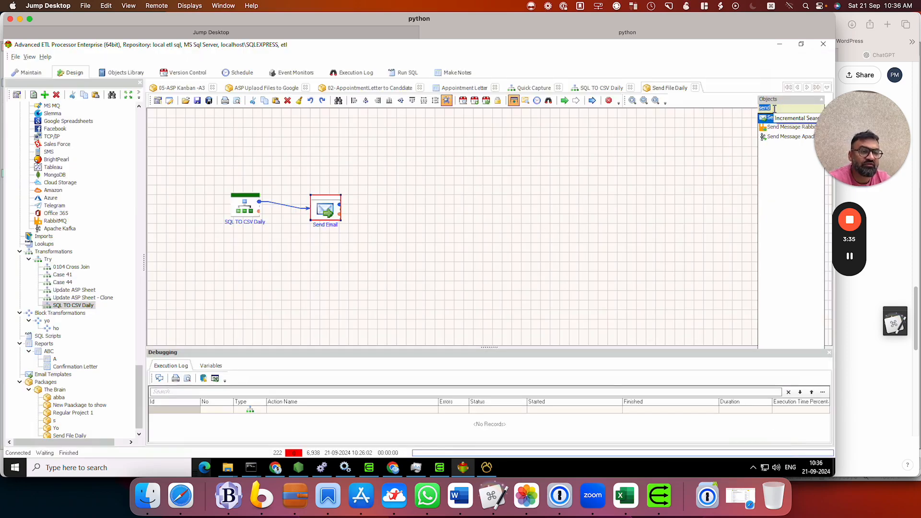
{"action": "key", "text": "BackSpace"}
{"action": "type", "text": "check"}
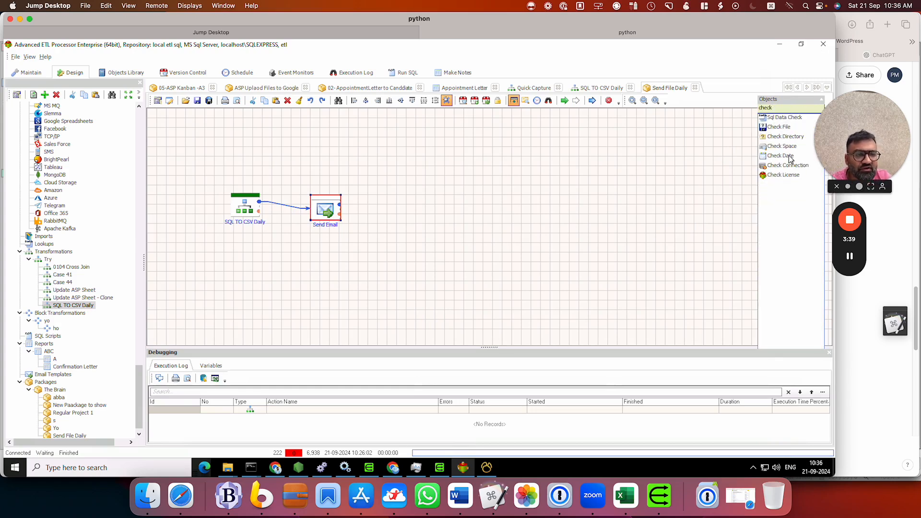
{"action": "left_click_drag", "start_coordinate": [790, 159], "coordinate": [547, 193]}
{"action": "left_click_drag", "start_coordinate": [211, 166], "coordinate": [244, 208]}
{"action": "left_click_drag", "start_coordinate": [248, 212], "coordinate": [270, 208]}
Set the Check Date action to check for Monday and Friday, and shift it slightly up and away from the transformation
{"action": "double_click", "coordinate": [208, 176]}
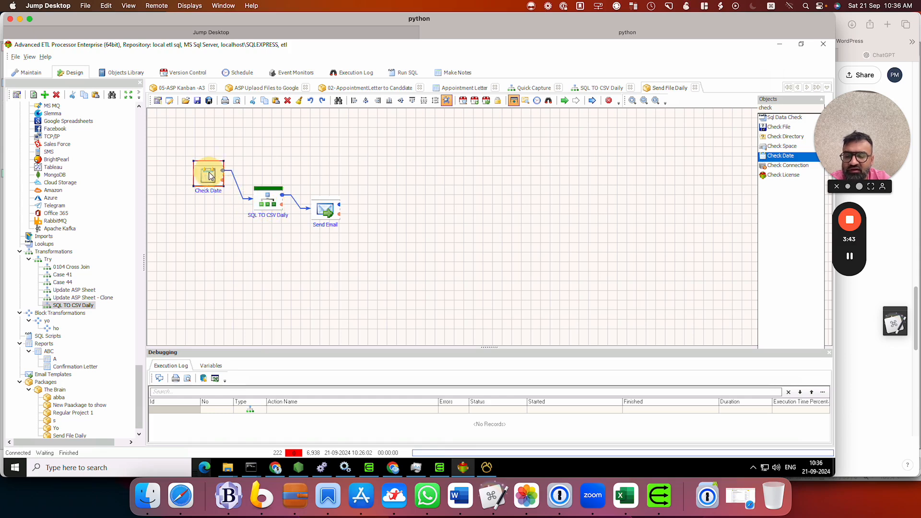
{"action": "left_click", "coordinate": [335, 120]}
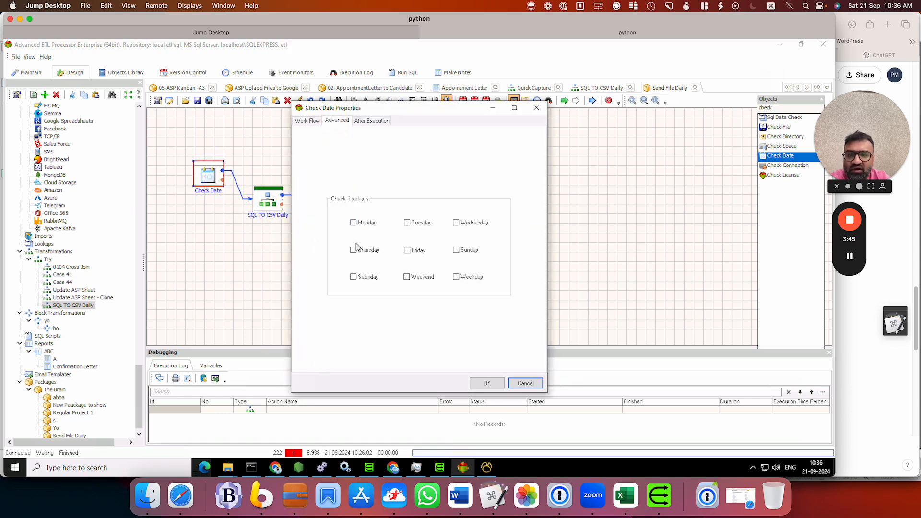
{"action": "left_click", "coordinate": [357, 223]}
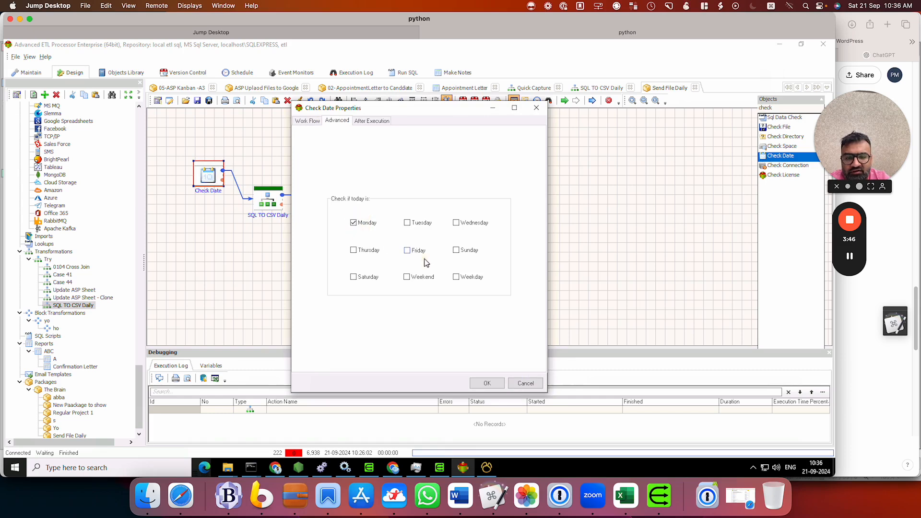
{"action": "left_click", "coordinate": [486, 382]}
{"action": "left_click_drag", "start_coordinate": [214, 192], "coordinate": [198, 180]}
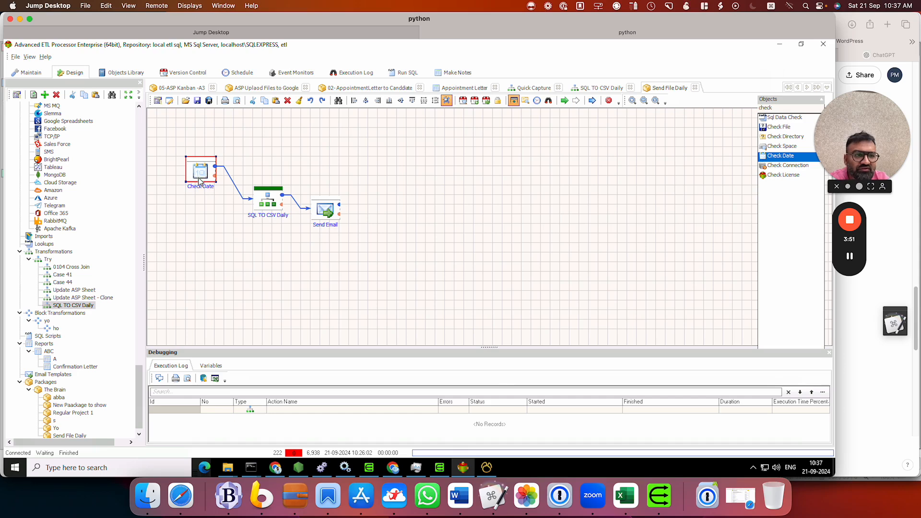